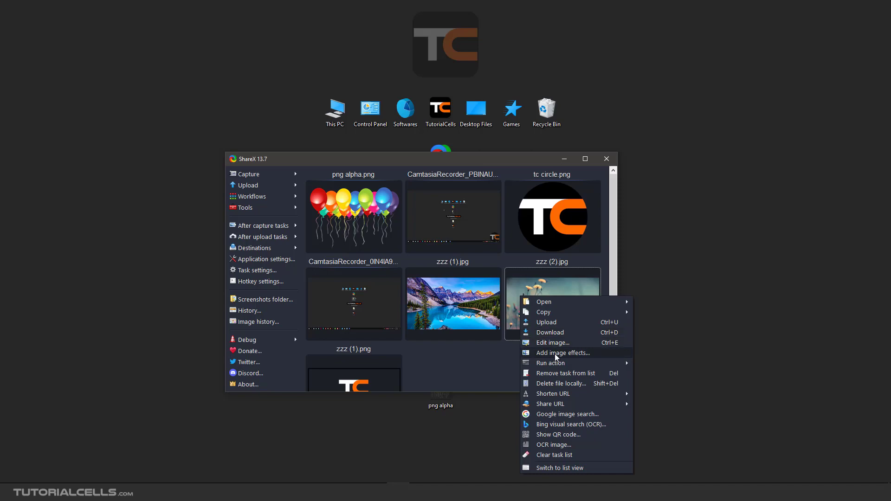
Step: Open the image effects editor for zzz (2).jpg, view preset p2, and select preset p3
{"action": "left_click", "coordinate": [555, 354]}
{"action": "left_click", "coordinate": [667, 99]}
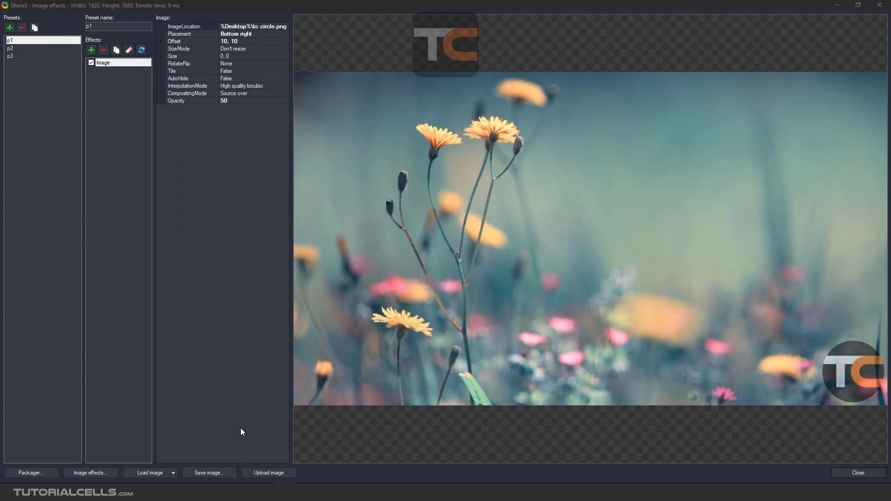
{"action": "left_click", "coordinate": [15, 48]}
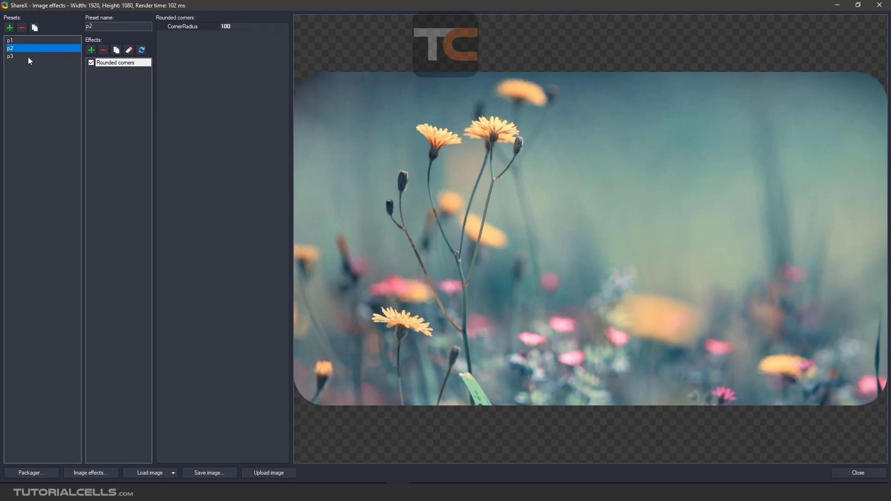
{"action": "left_click", "coordinate": [28, 57]}
Step: Try the Black & white adjustment on preset p3 and remove it again
{"action": "left_click", "coordinate": [92, 52]}
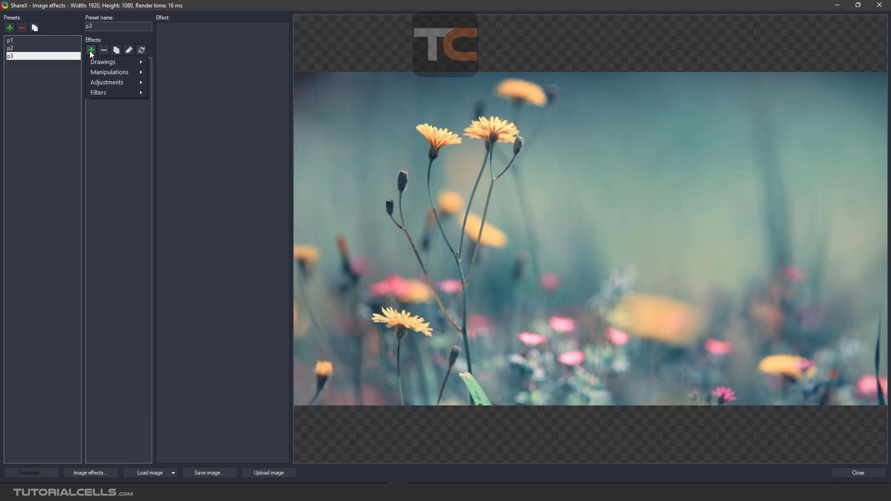
{"action": "mouse_move", "coordinate": [106, 84]}
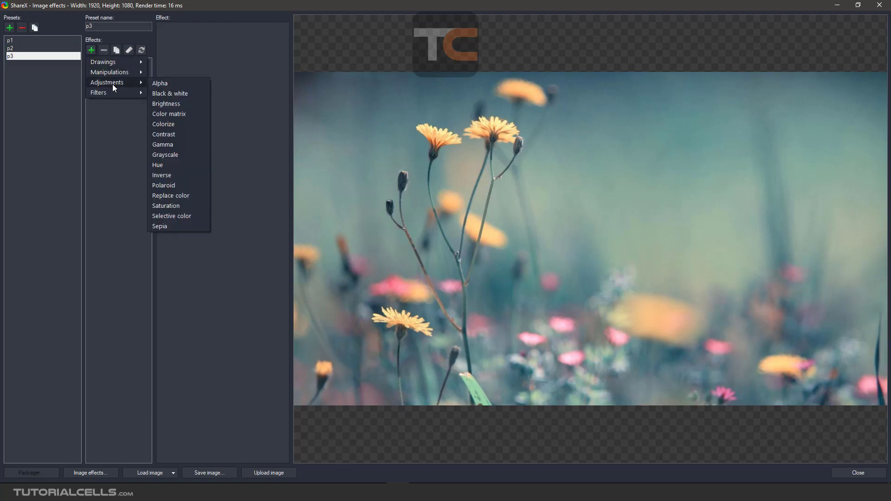
{"action": "left_click", "coordinate": [181, 95]}
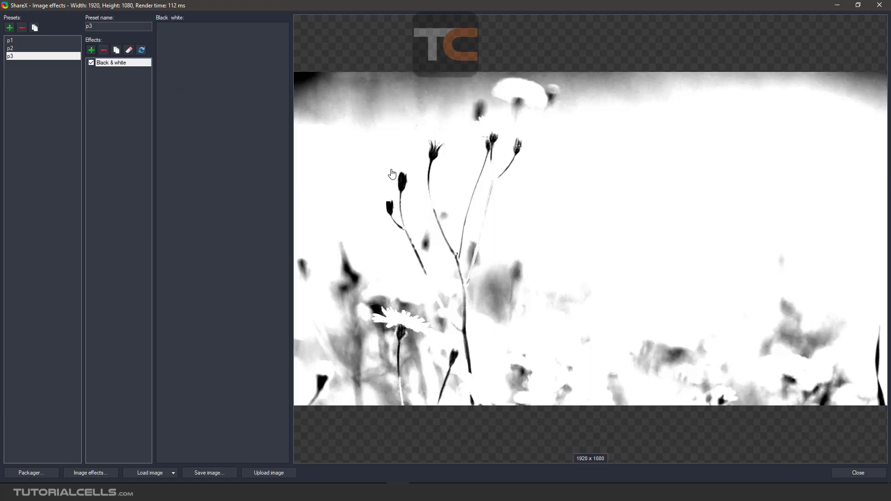
{"action": "left_click", "coordinate": [107, 52]}
Step: Try a Brightness adjustment with value 0.5 on preset p3 and remove it again
{"action": "left_click", "coordinate": [93, 50]}
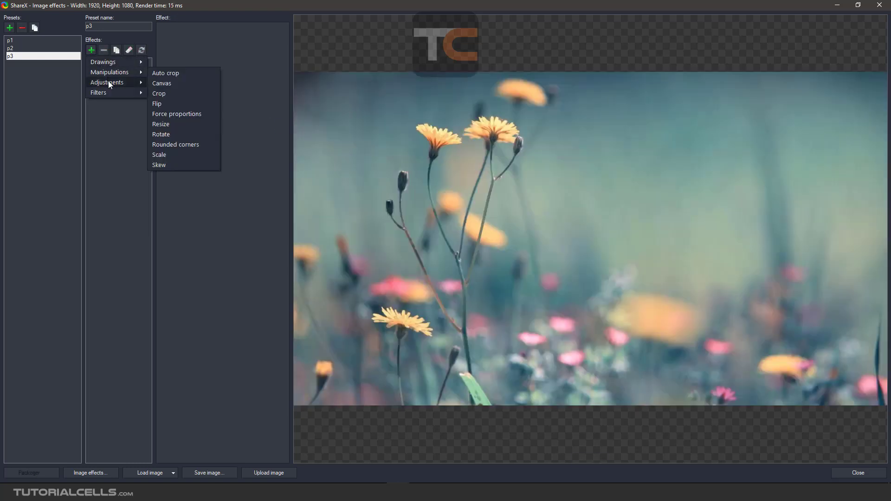
{"action": "mouse_move", "coordinate": [112, 82]}
{"action": "left_click", "coordinate": [177, 105]}
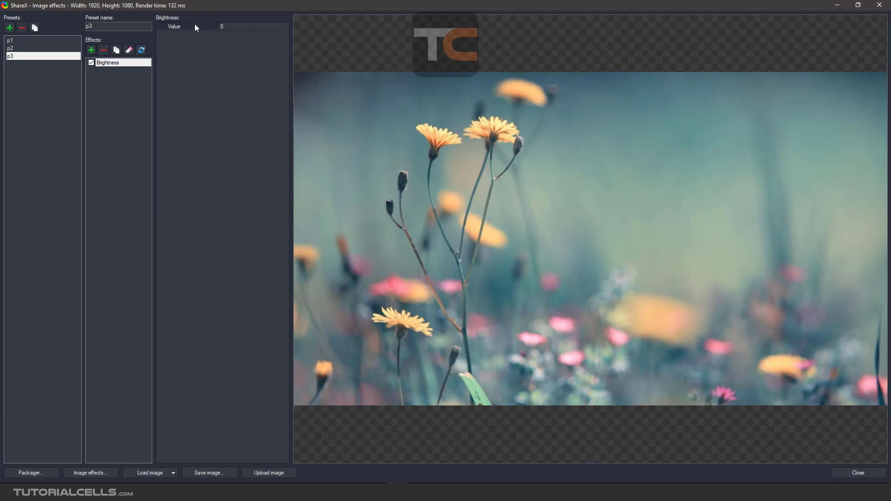
{"action": "left_click", "coordinate": [233, 26]}
{"action": "double_click", "coordinate": [216, 26]}
{"action": "type", "text": "0.5"}
{"action": "key", "text": "Return"}
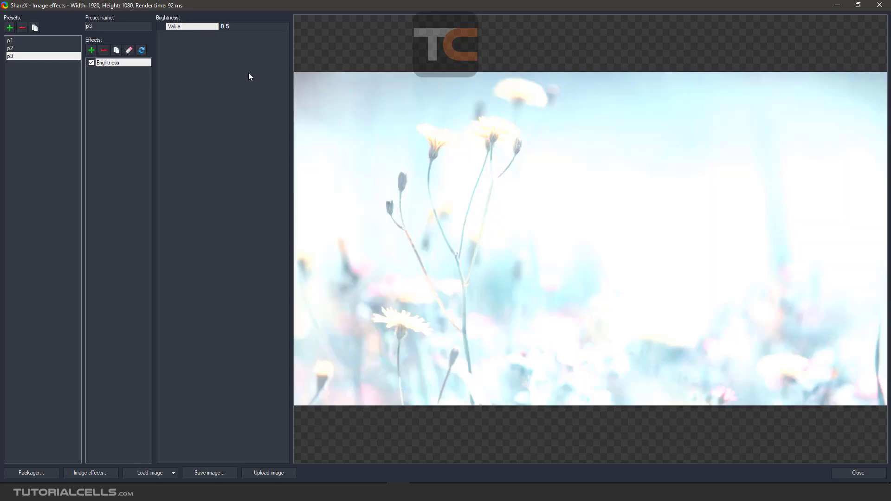
{"action": "left_click", "coordinate": [103, 50]}
Step: Add a Colorize adjustment to preset p3 and set its color to blue (0, 54, 255)
{"action": "left_click", "coordinate": [92, 50]}
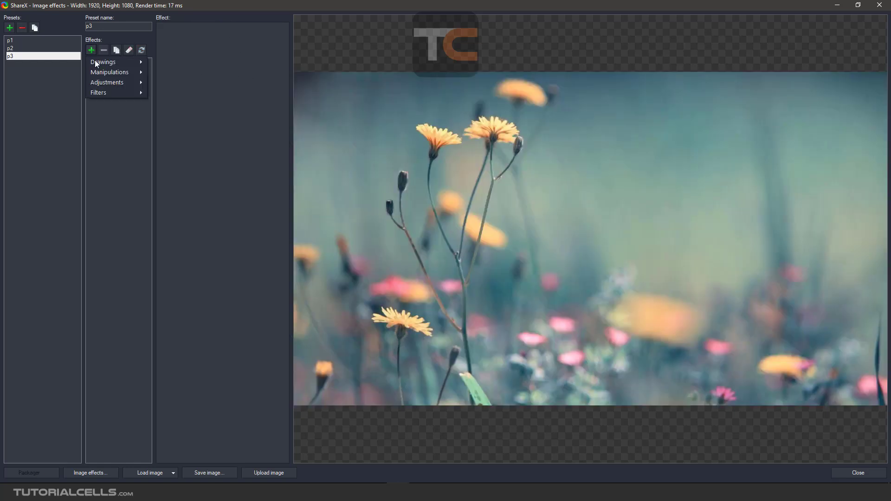
{"action": "mouse_move", "coordinate": [105, 83]}
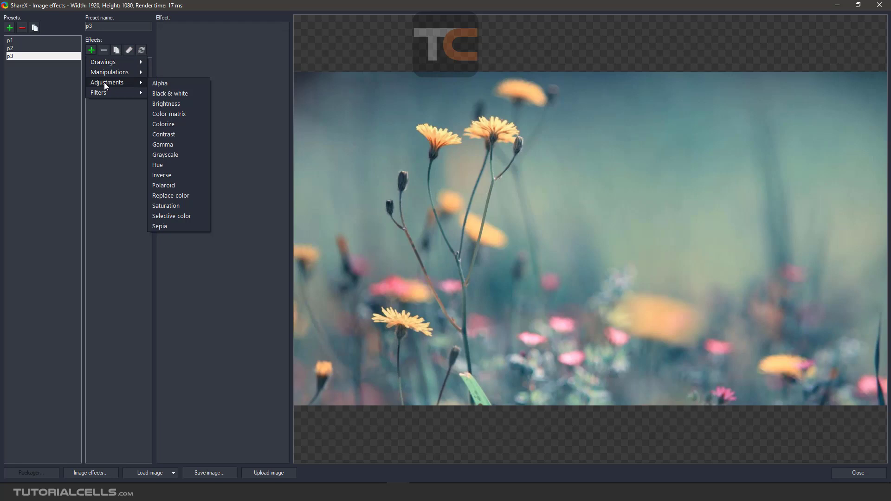
{"action": "left_click", "coordinate": [181, 124]}
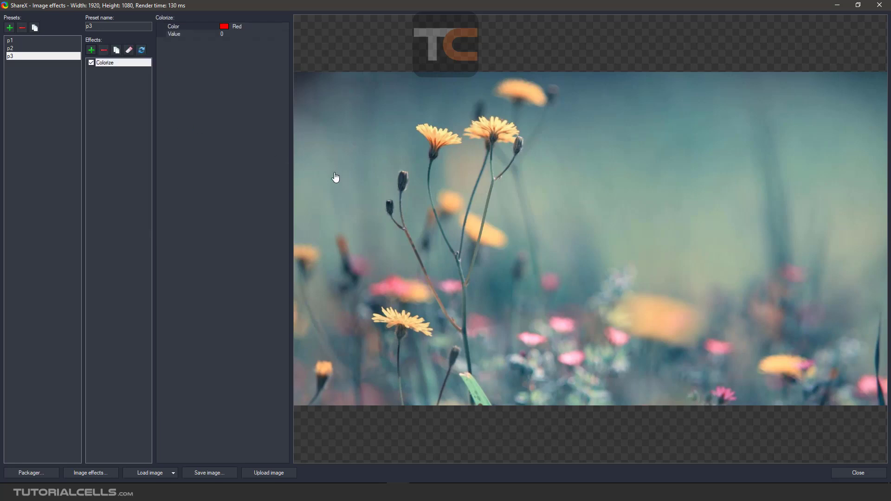
{"action": "left_click", "coordinate": [228, 28]}
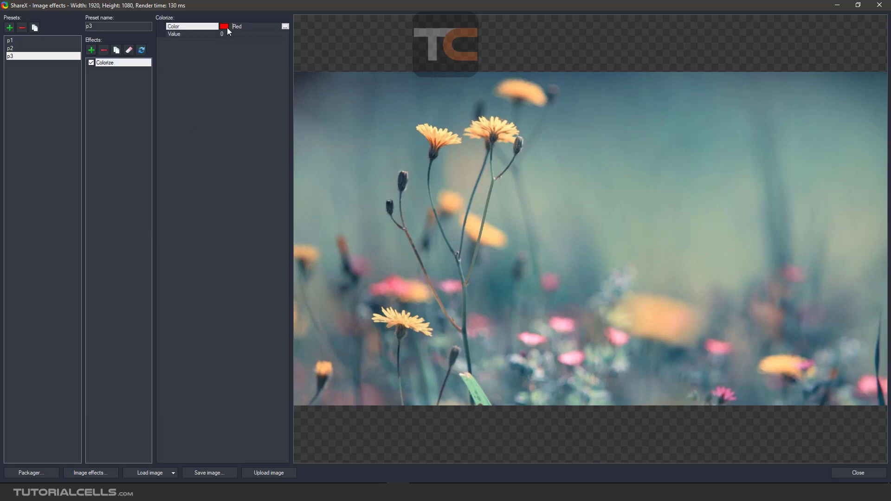
{"action": "left_click", "coordinate": [285, 27]}
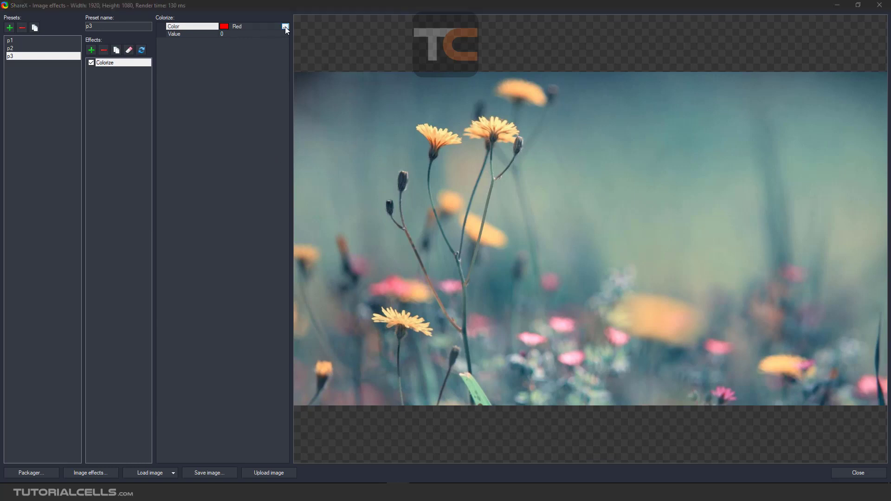
{"action": "left_click", "coordinate": [418, 217]}
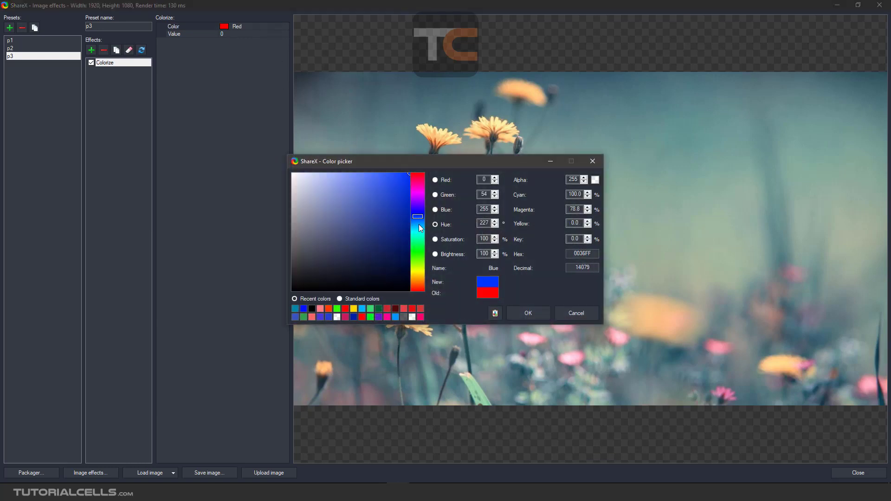
{"action": "left_click", "coordinate": [531, 314]}
Step: Set the Colorize value to 0.3 and remove the effect after previewing it
{"action": "left_click", "coordinate": [229, 34]}
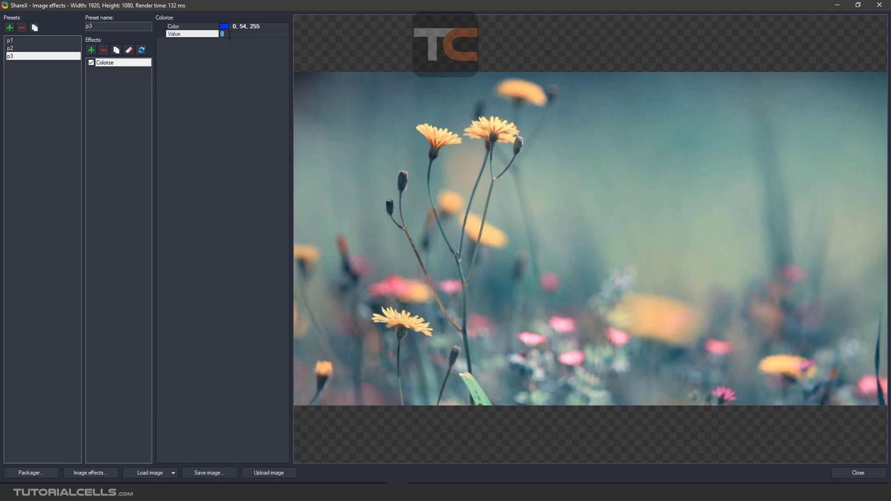
{"action": "type", "text": "0.3"}
{"action": "key", "text": "Return"}
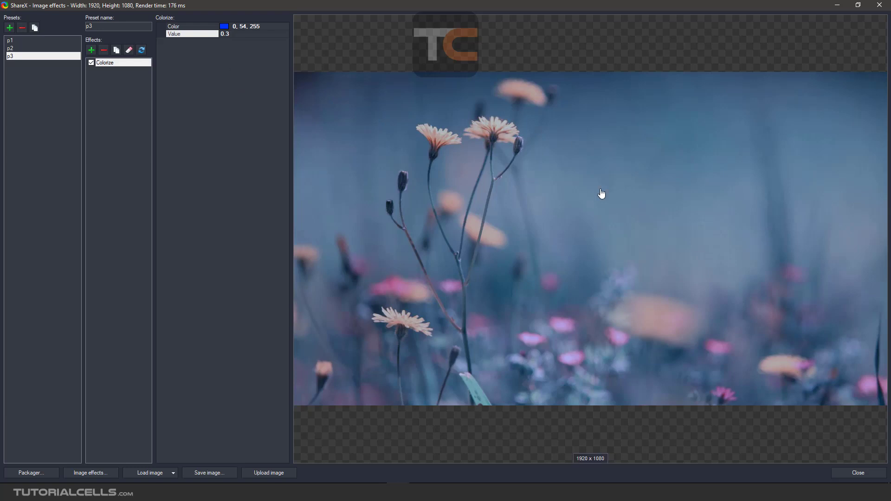
{"action": "left_click", "coordinate": [104, 51]}
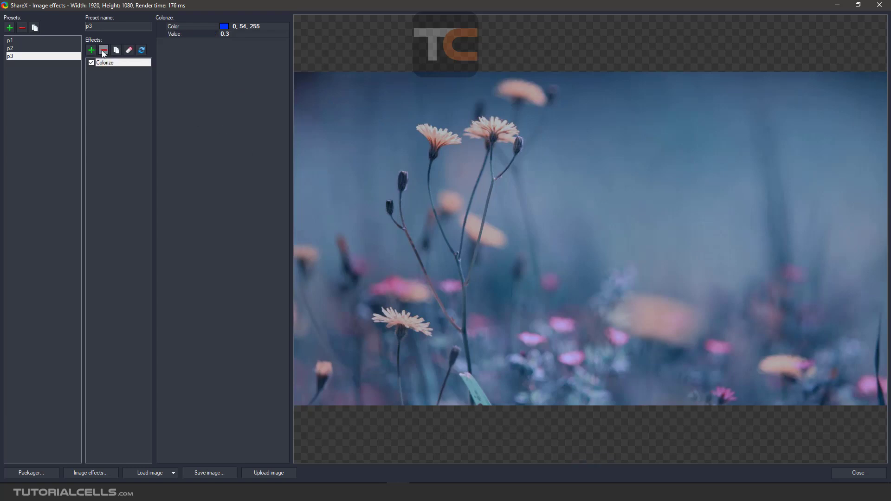
Step: Try the Contrast adjustment on preset p3 with its default value and remove it again
{"action": "left_click", "coordinate": [91, 50]}
{"action": "mouse_move", "coordinate": [110, 84]}
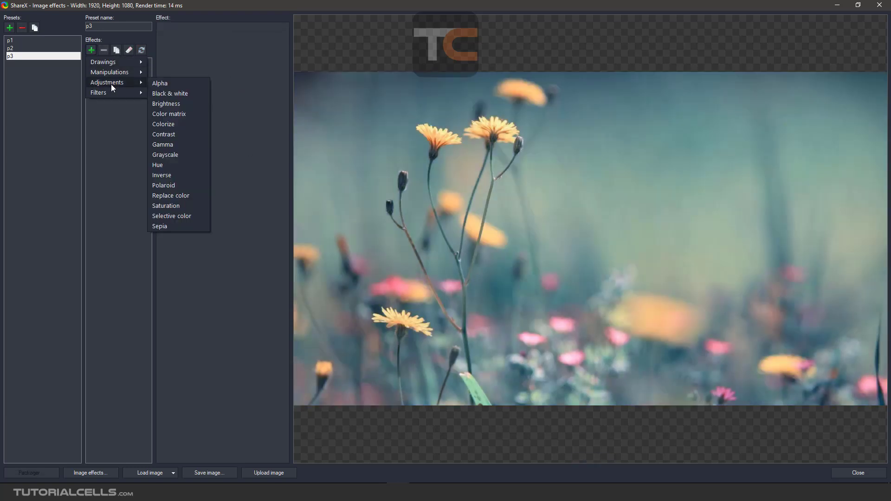
{"action": "left_click", "coordinate": [182, 135]}
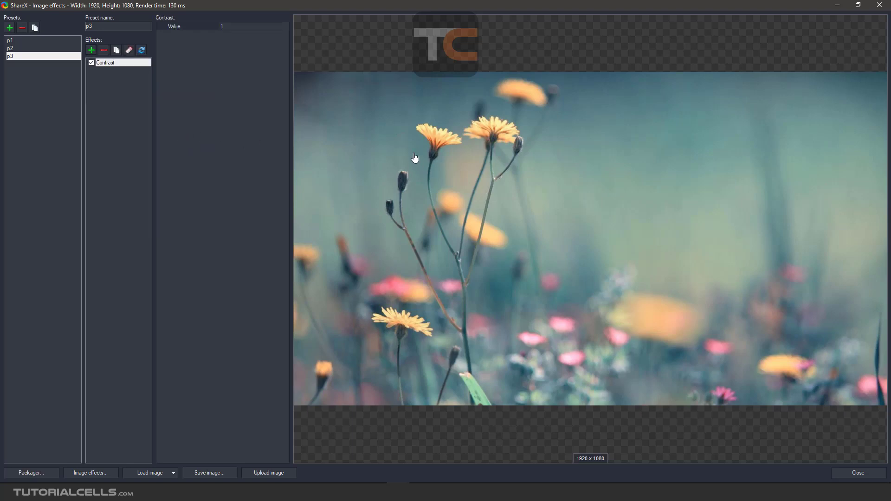
{"action": "left_click", "coordinate": [104, 50]}
Step: Try a Gamma adjustment with value 0.3 on preset p3 and remove it again
{"action": "left_click", "coordinate": [92, 50]}
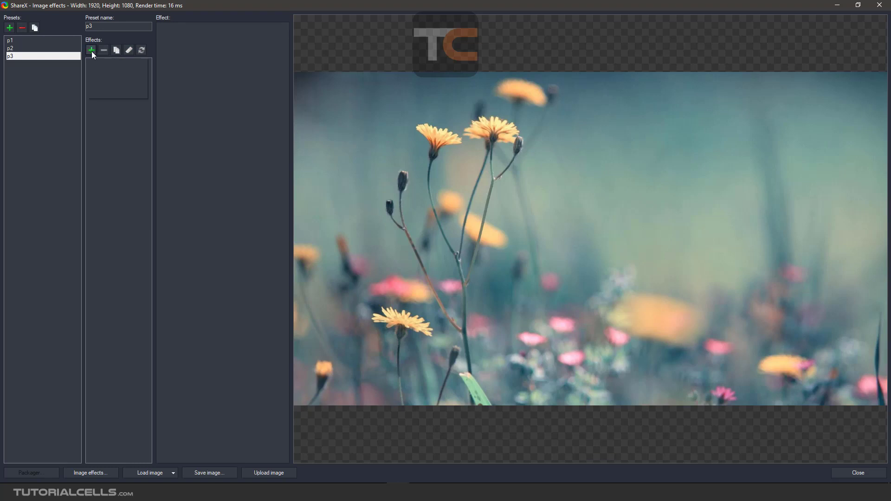
{"action": "mouse_move", "coordinate": [112, 80]}
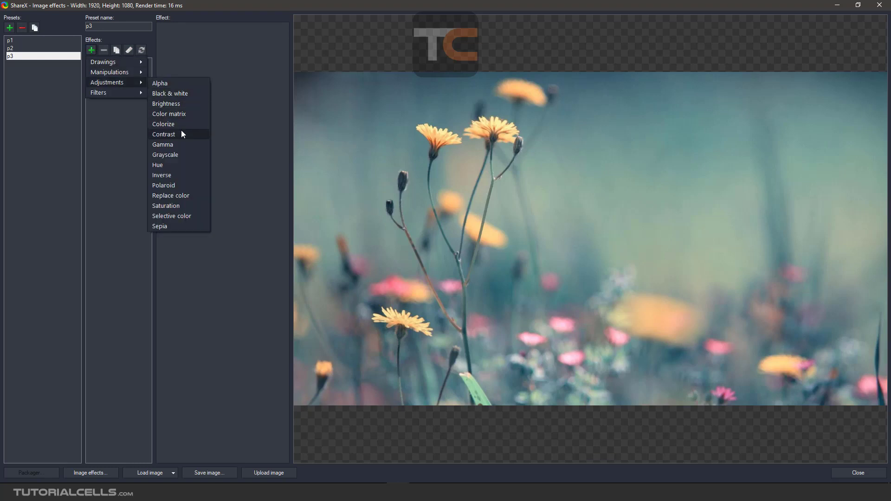
{"action": "left_click", "coordinate": [183, 144]}
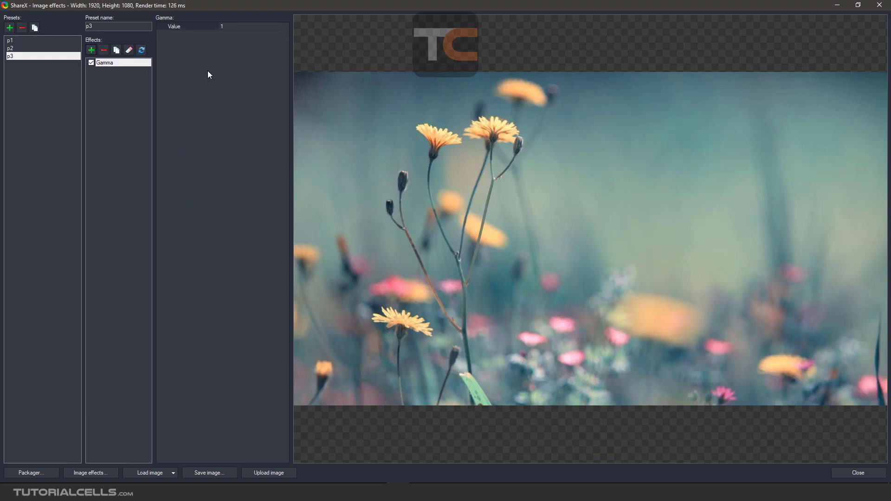
{"action": "left_click", "coordinate": [242, 27]}
{"action": "key", "text": "Return"}
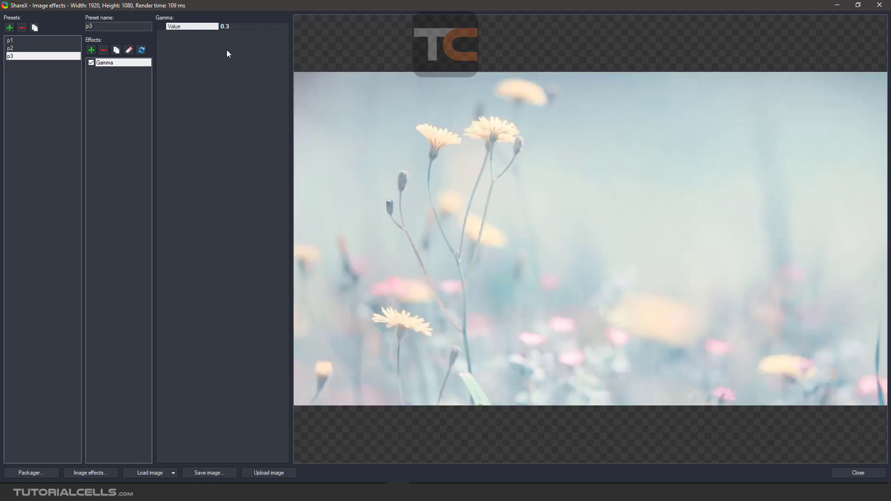
{"action": "left_click", "coordinate": [103, 50]}
Step: Try a Grayscale adjustment on preset p3, set its value to 2, and remove it again
{"action": "left_click", "coordinate": [91, 50]}
{"action": "mouse_move", "coordinate": [99, 83]}
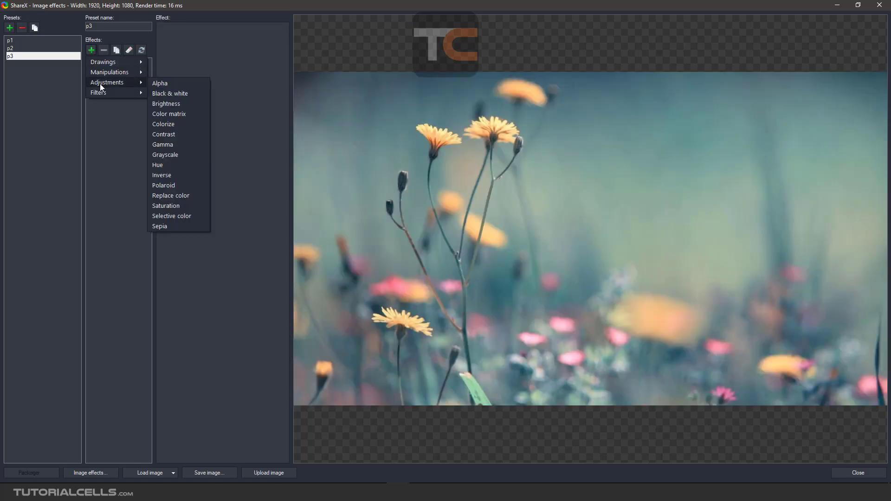
{"action": "left_click", "coordinate": [183, 154]}
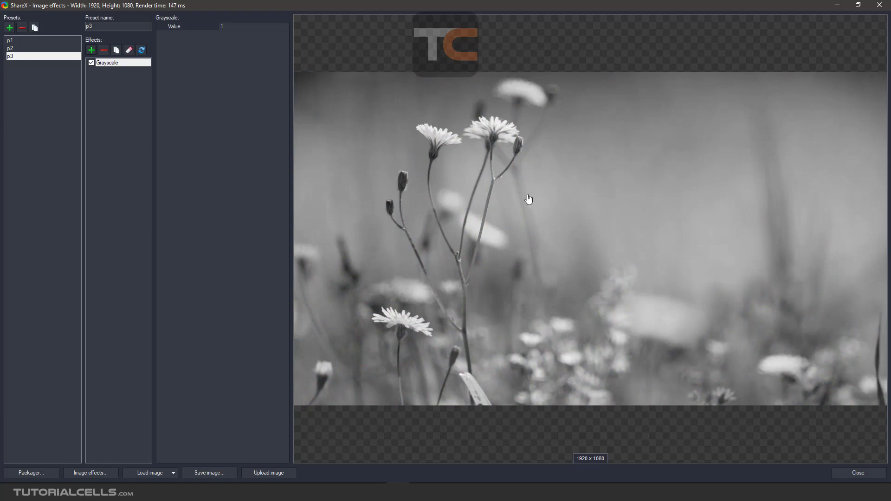
{"action": "left_click", "coordinate": [240, 27]}
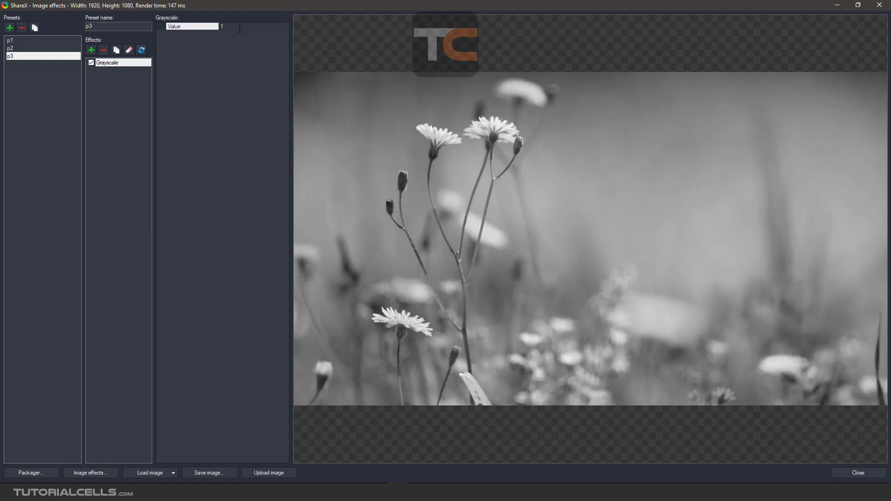
{"action": "key", "text": "BackSpace"}
{"action": "type", "text": "2"}
{"action": "left_click", "coordinate": [255, 69]}
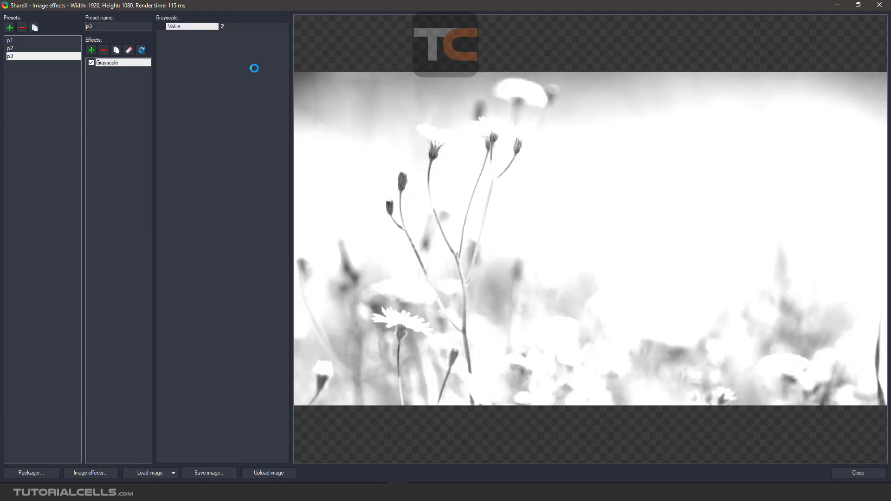
{"action": "left_click", "coordinate": [104, 50]}
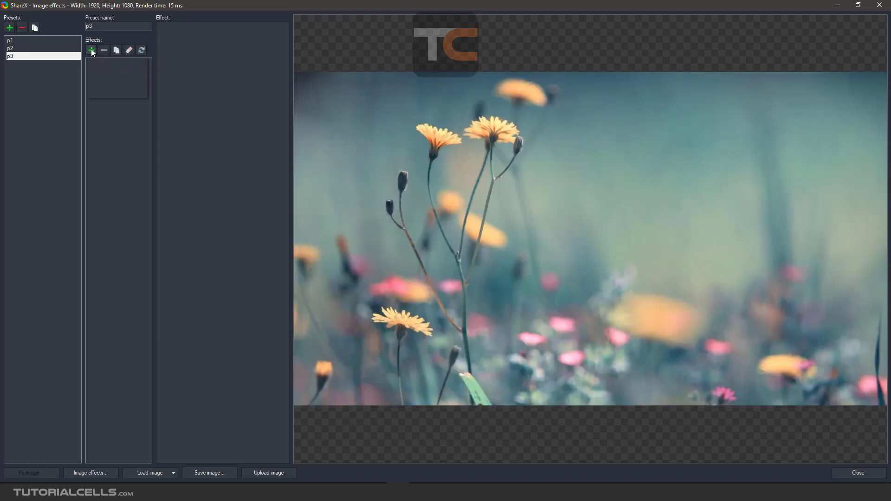
Step: Try a Hue adjustment with an angle of 40 on preset p3 and remove it again
{"action": "left_click", "coordinate": [91, 50]}
{"action": "mouse_move", "coordinate": [113, 82]}
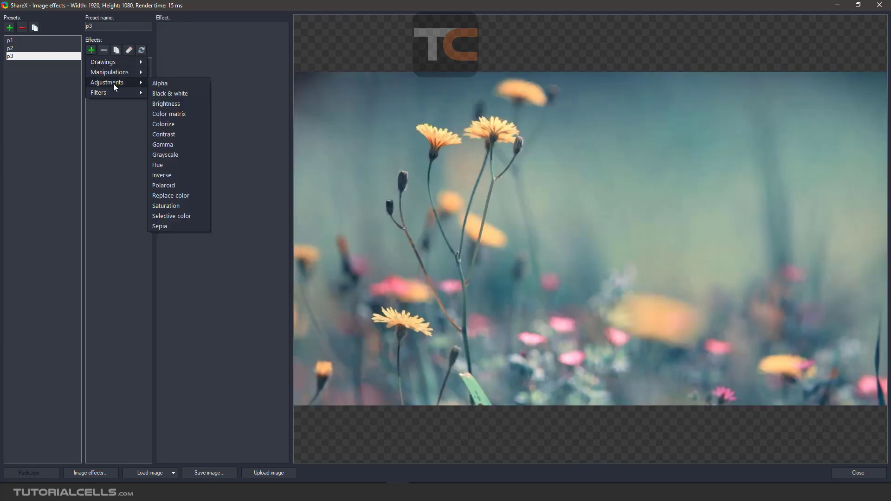
{"action": "left_click", "coordinate": [185, 165]}
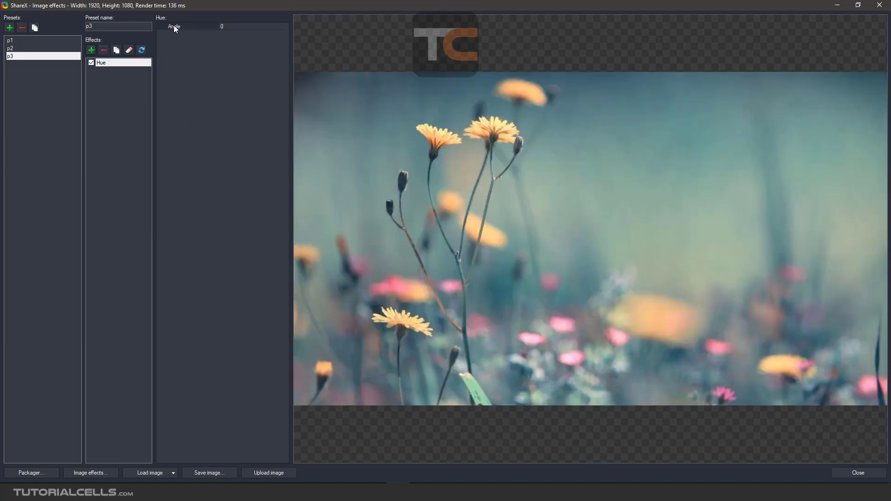
{"action": "left_click", "coordinate": [218, 27]}
{"action": "type", "text": "40"}
{"action": "key", "text": "Return"}
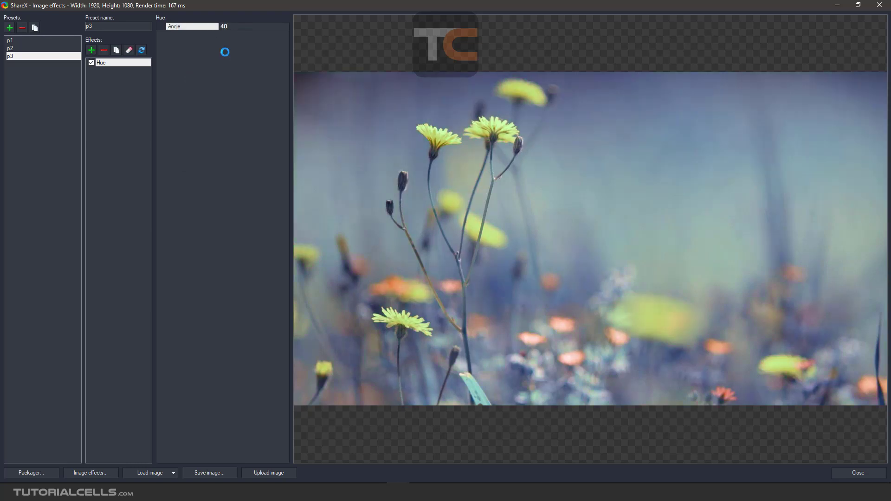
{"action": "left_click", "coordinate": [104, 49]}
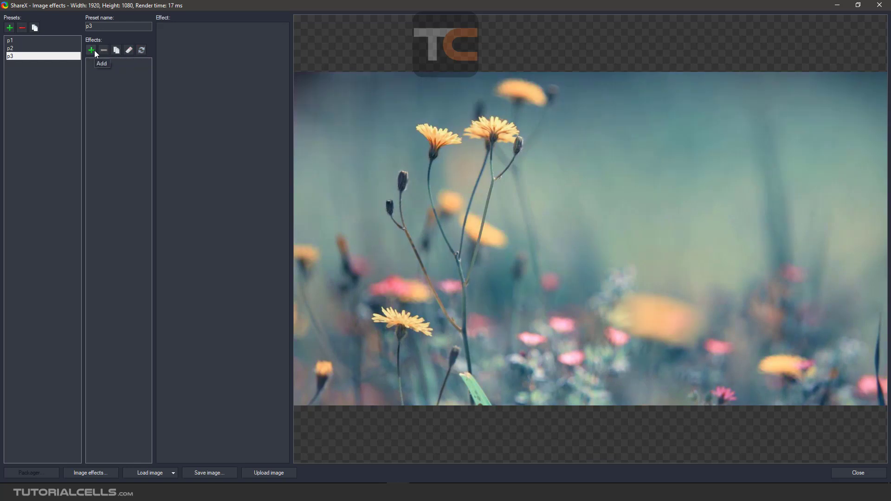
Step: Try the Inverse adjustment on preset p3 and remove it again
{"action": "left_click", "coordinate": [92, 50]}
{"action": "mouse_move", "coordinate": [109, 83]}
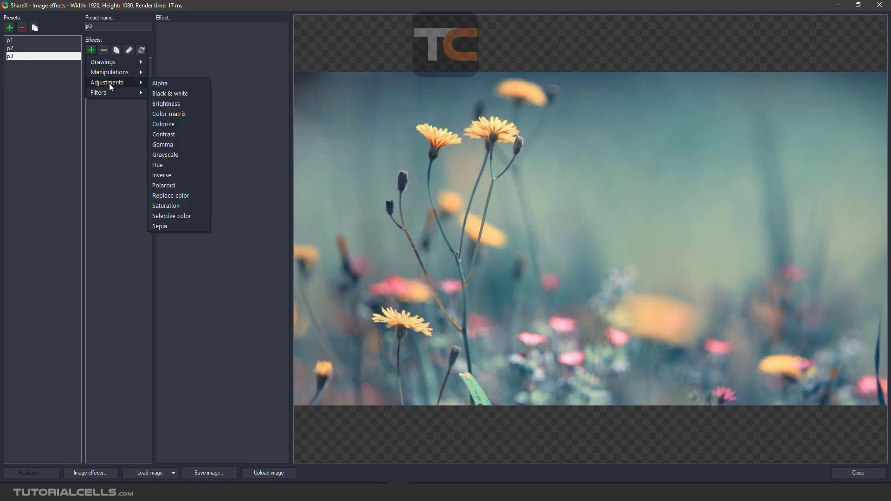
{"action": "left_click", "coordinate": [184, 176]}
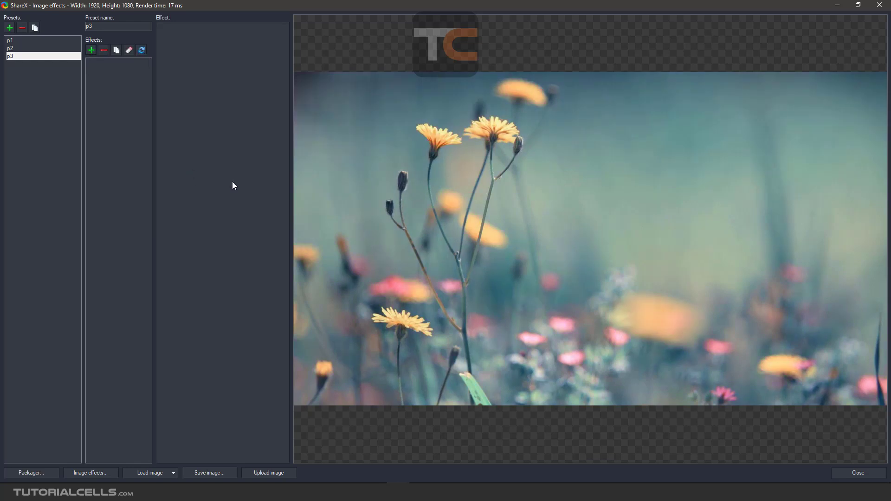
{"action": "left_click", "coordinate": [103, 50]}
Step: Try the Polaroid adjustment on preset p3 and remove it again
{"action": "left_click", "coordinate": [91, 50]}
{"action": "mouse_move", "coordinate": [116, 82]}
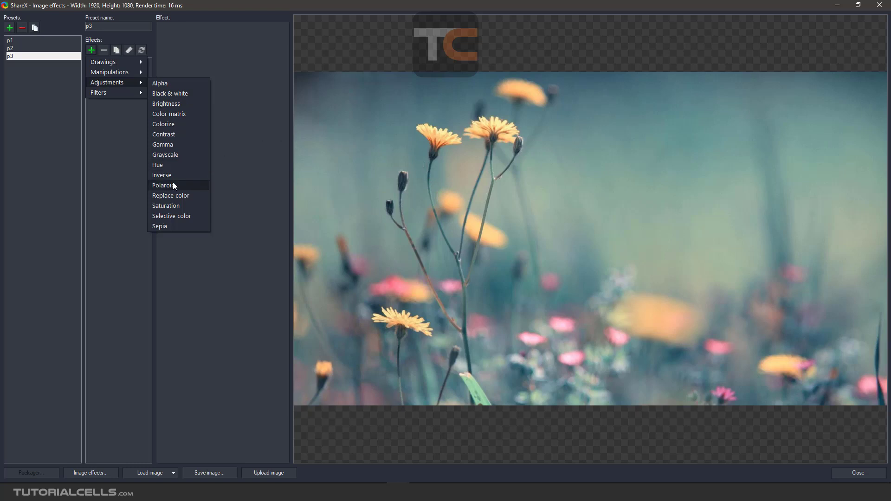
{"action": "left_click", "coordinate": [185, 185]}
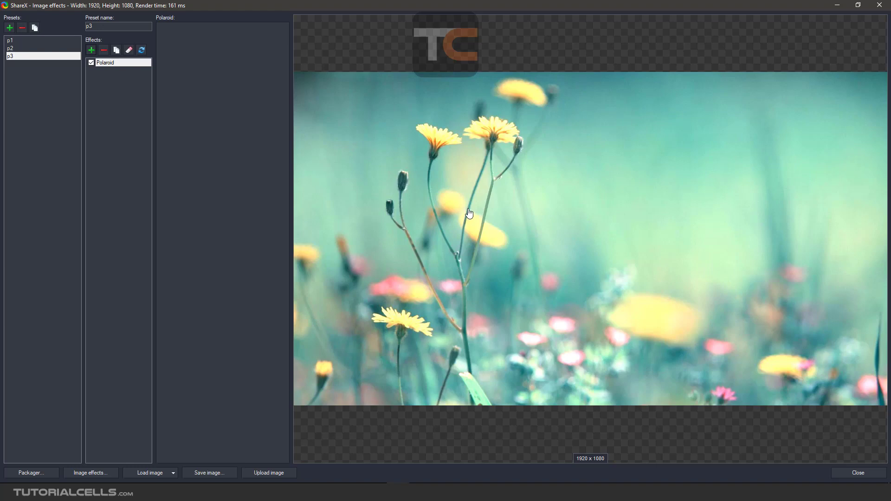
{"action": "left_click", "coordinate": [105, 49]}
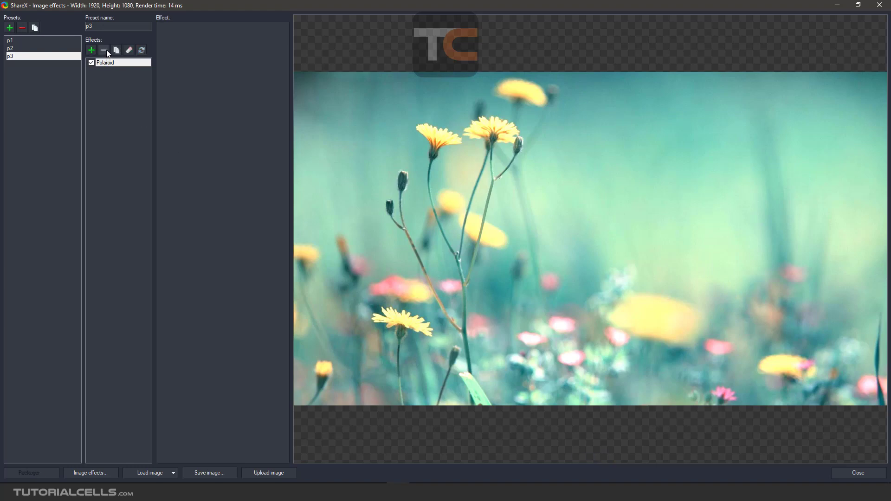
Step: Try a Replace color adjustment on preset p3, look at its source and target color settings, and remove it again
{"action": "left_click", "coordinate": [92, 51]}
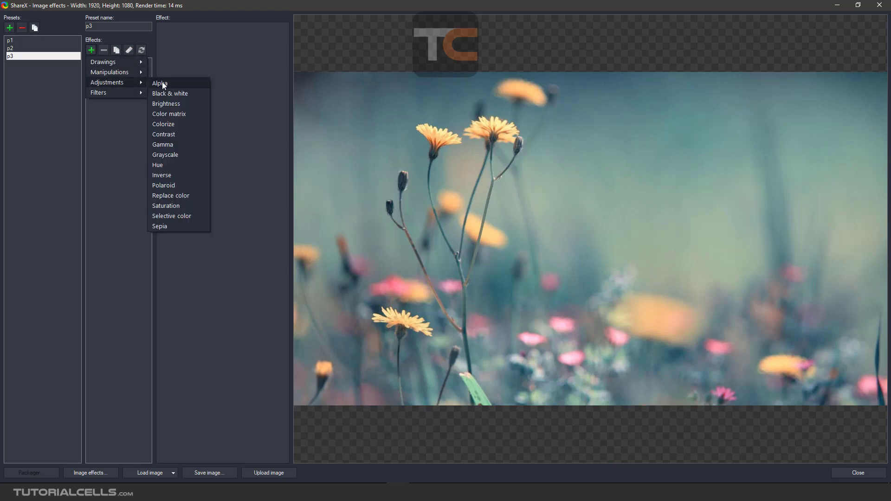
{"action": "left_click", "coordinate": [193, 195]}
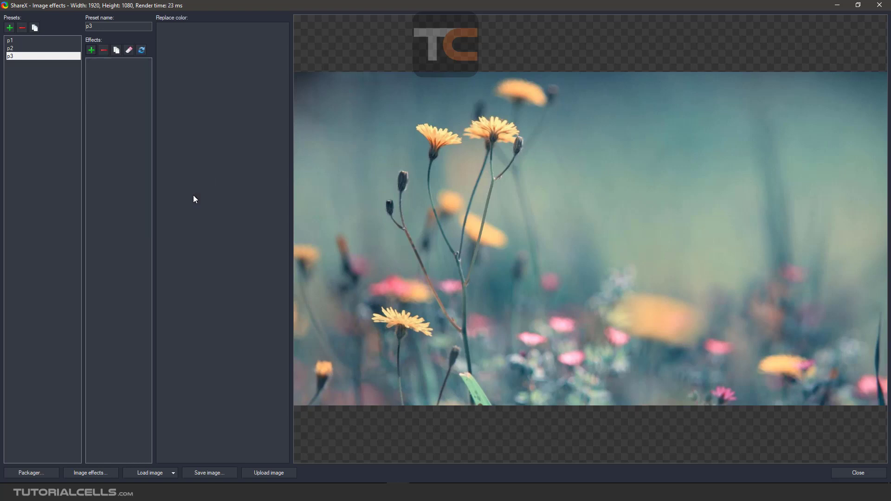
{"action": "left_click", "coordinate": [222, 26]}
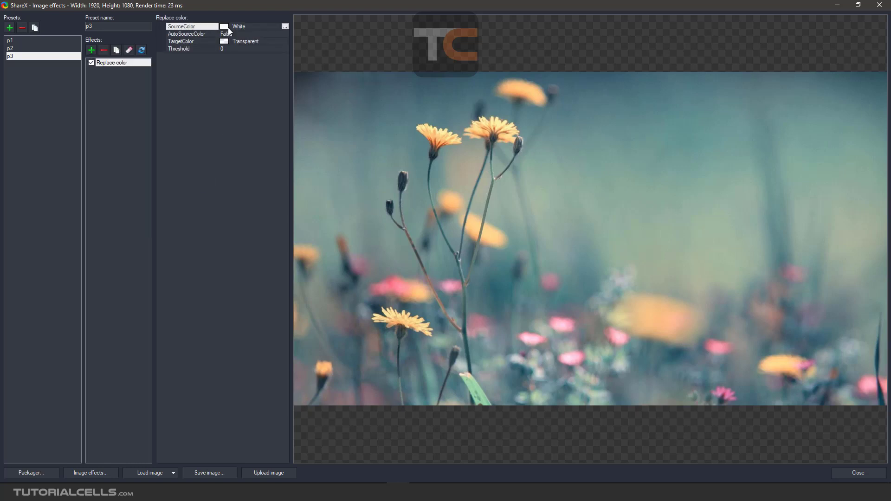
{"action": "left_click", "coordinate": [185, 41]}
{"action": "left_click", "coordinate": [190, 26]}
{"action": "left_click", "coordinate": [188, 42]}
{"action": "left_click", "coordinate": [104, 49]}
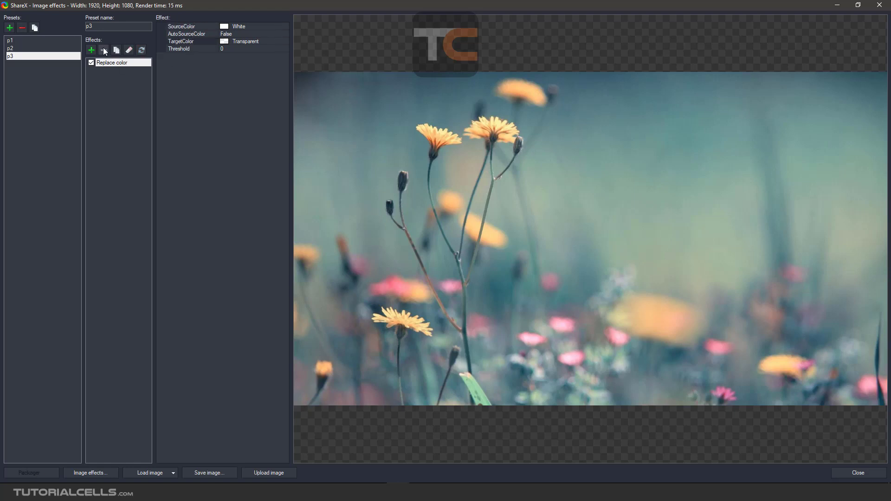
Step: Try a Saturation adjustment with value 2 on preset p3 and remove it again
{"action": "left_click", "coordinate": [92, 50]}
{"action": "mouse_move", "coordinate": [142, 82]}
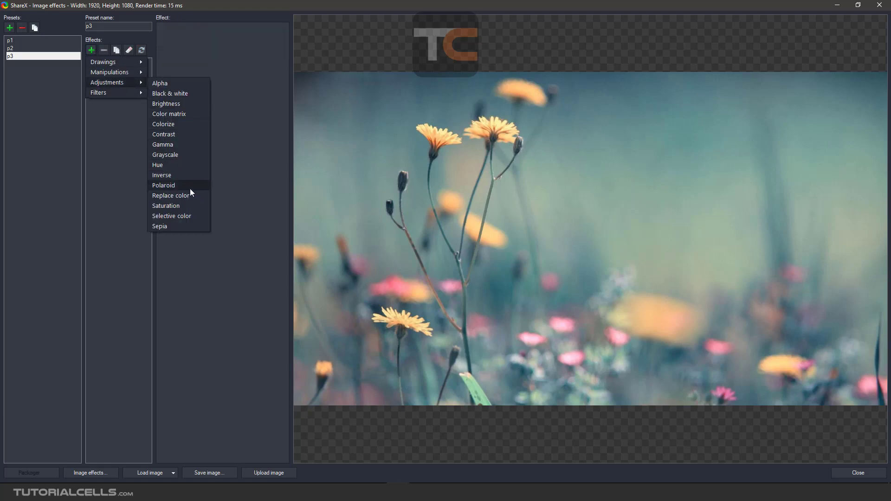
{"action": "left_click", "coordinate": [192, 207]}
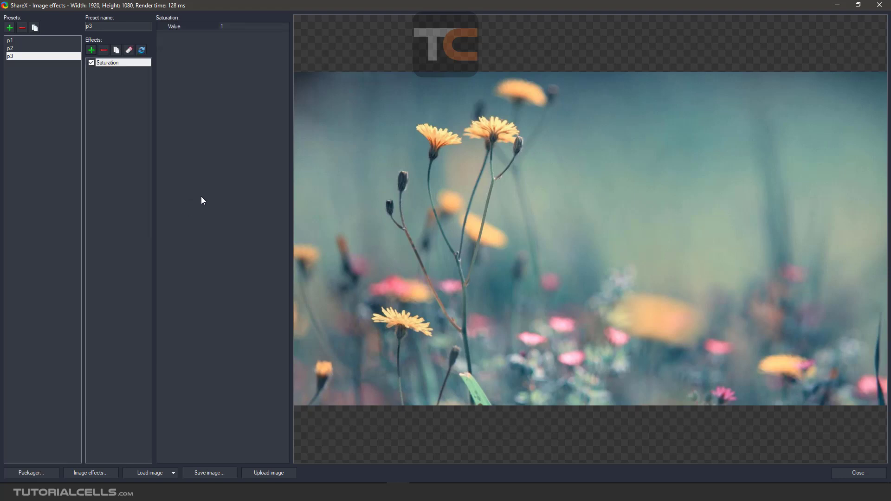
{"action": "left_click", "coordinate": [236, 29]}
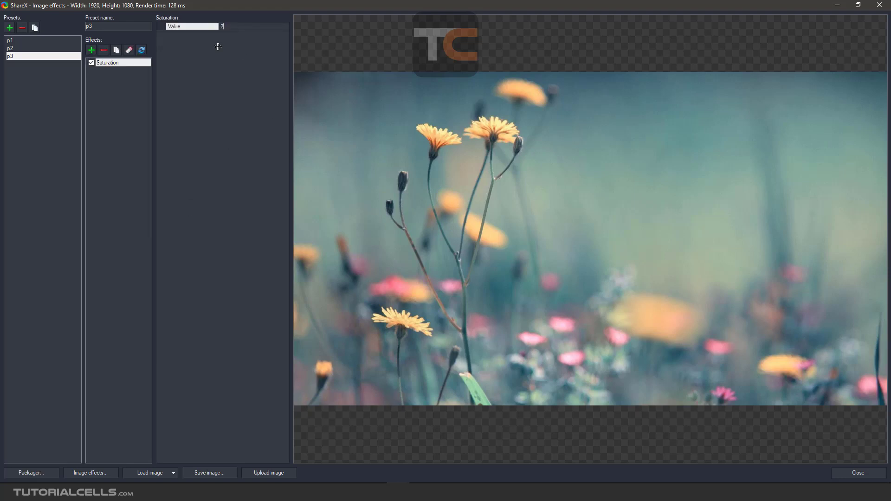
{"action": "key", "text": "Return"}
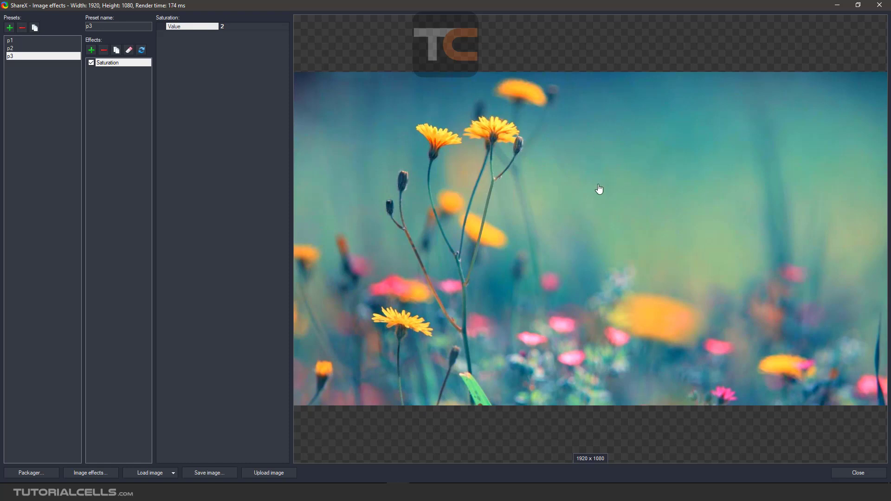
{"action": "left_click", "coordinate": [104, 50]}
Step: Try a Selective color adjustment on preset p3 with a palette size of 50 and with a palette size of 5
{"action": "left_click", "coordinate": [92, 50]}
{"action": "mouse_move", "coordinate": [111, 82]}
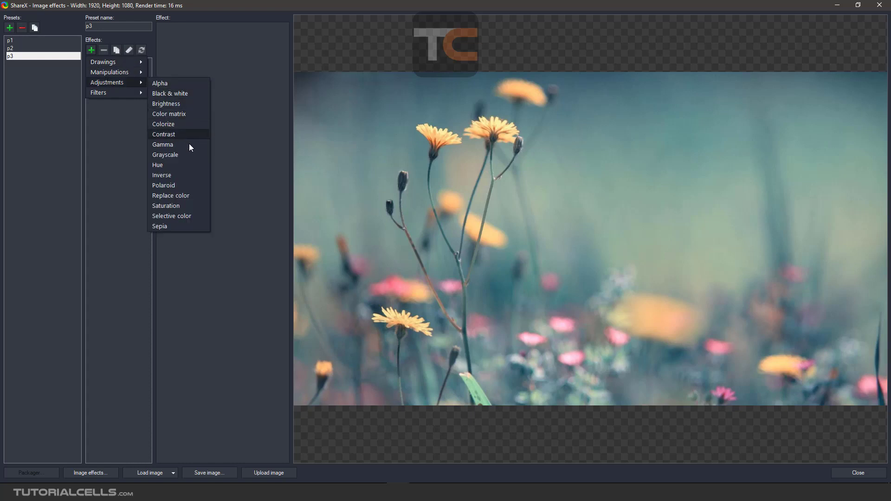
{"action": "left_click", "coordinate": [195, 215]}
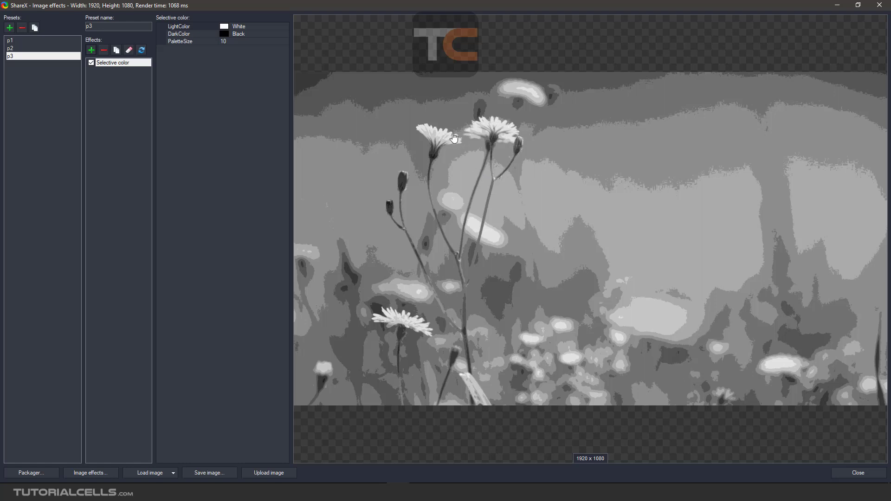
{"action": "left_click", "coordinate": [225, 27]}
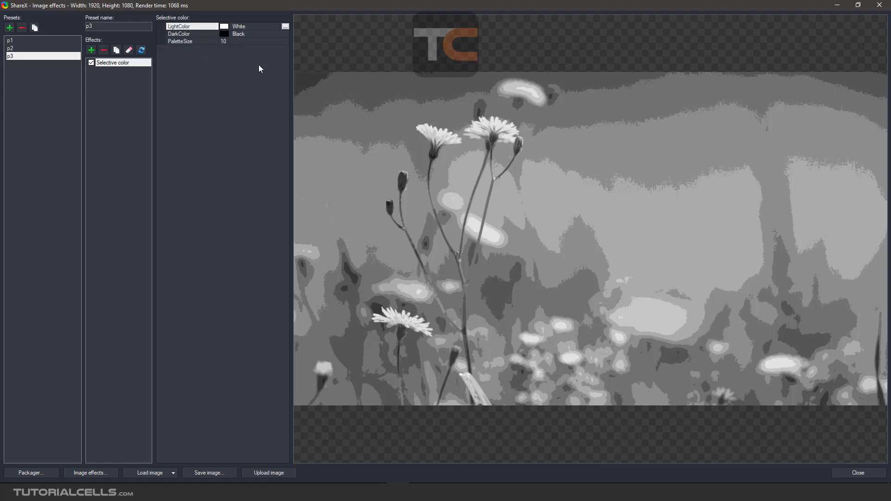
{"action": "left_click", "coordinate": [228, 41]}
{"action": "type", "text": "5"}
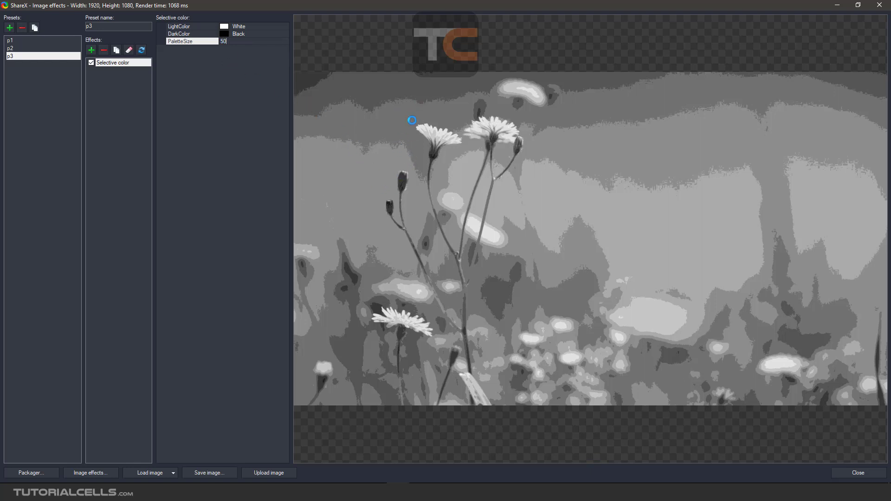
{"action": "double_click", "coordinate": [230, 43]}
{"action": "type", "text": "5"}
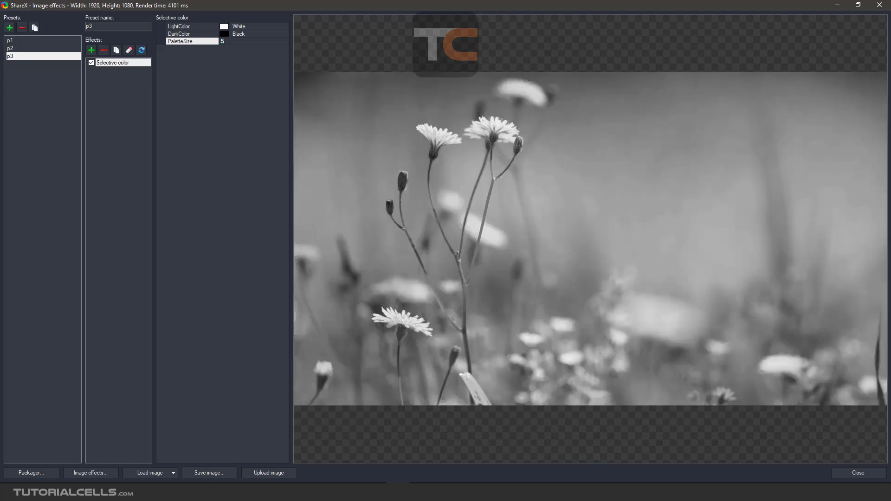
{"action": "key", "text": "Return"}
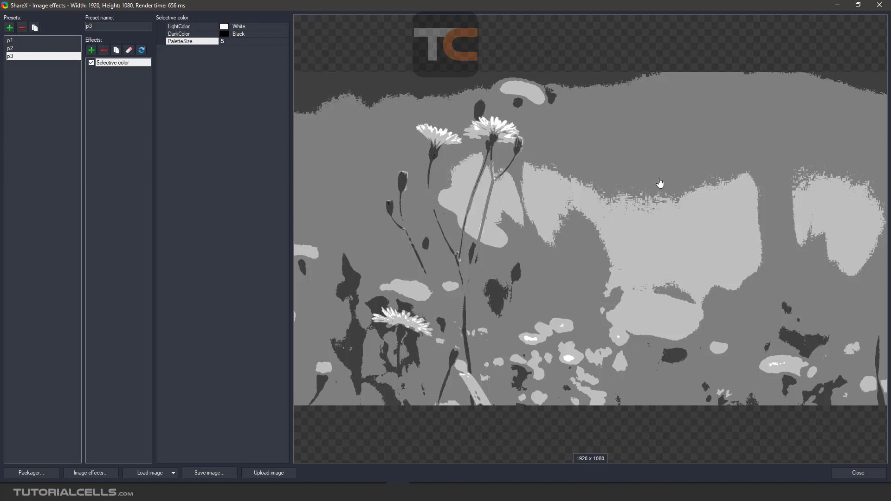
Step: Try Selective color with light color 195, 63, 63 and a palette size of 20, and remove the effect again
{"action": "left_click", "coordinate": [222, 26]}
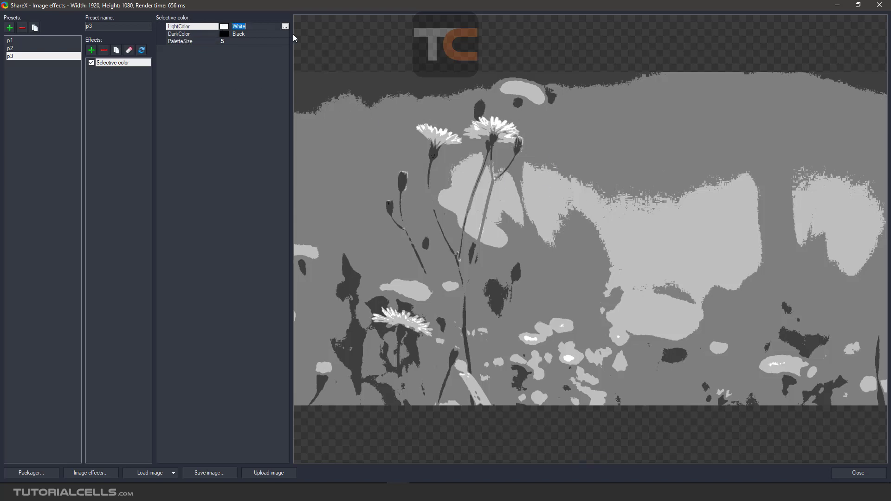
{"action": "left_click", "coordinate": [285, 26]}
{"action": "left_click", "coordinate": [371, 201]}
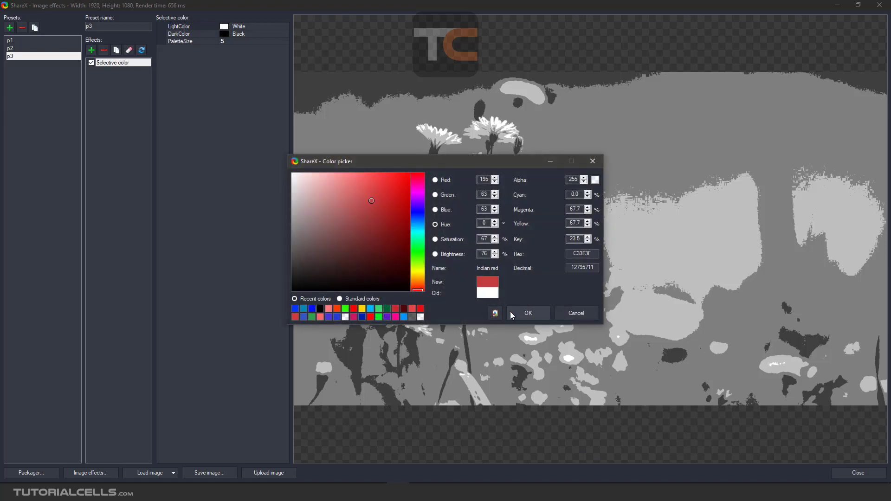
{"action": "left_click", "coordinate": [529, 313]}
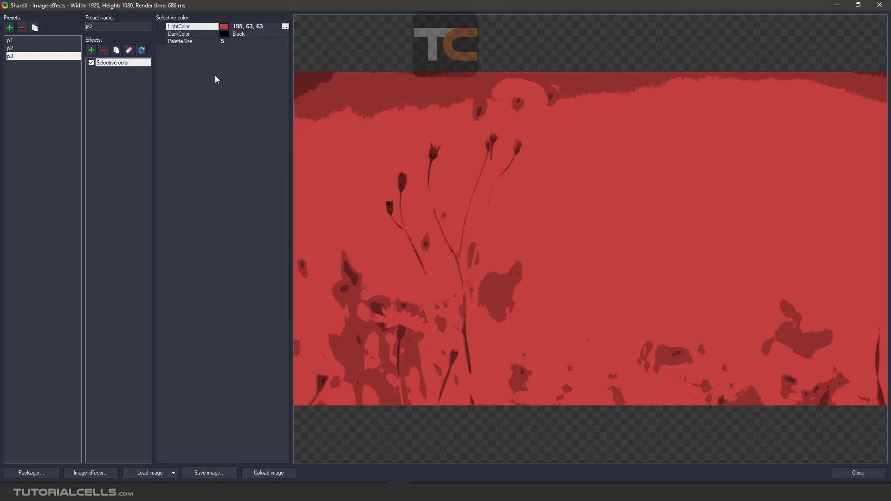
{"action": "left_click", "coordinate": [222, 42]}
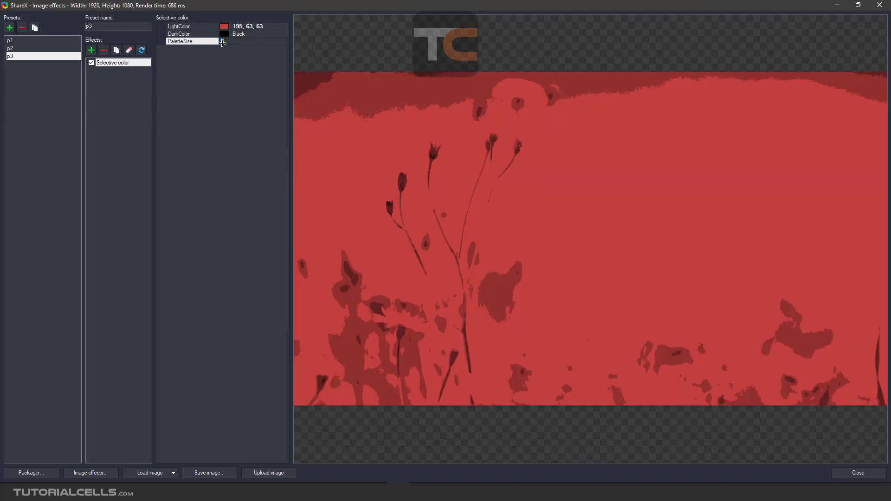
{"action": "type", "text": "20"}
{"action": "key", "text": "Return"}
{"action": "left_click", "coordinate": [100, 50]}
Step: Add a Sepia adjustment to preset p3
{"action": "left_click", "coordinate": [97, 51]}
{"action": "mouse_move", "coordinate": [110, 82]}
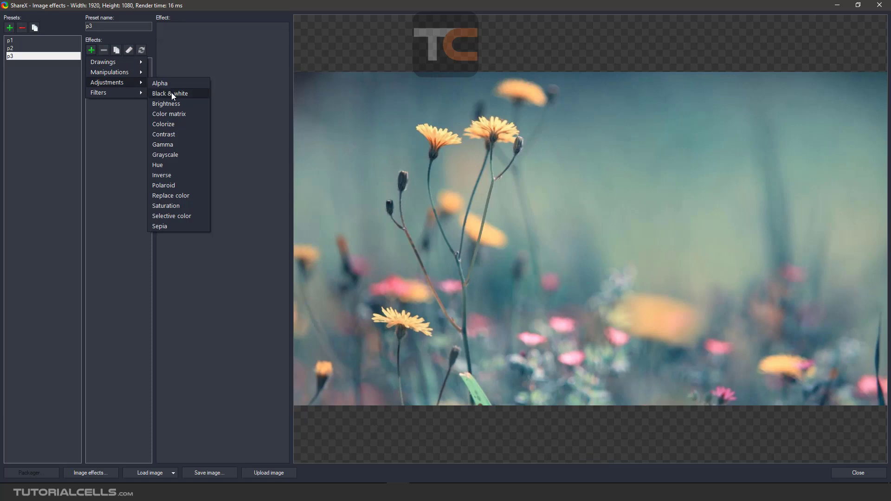
{"action": "left_click", "coordinate": [187, 227]}
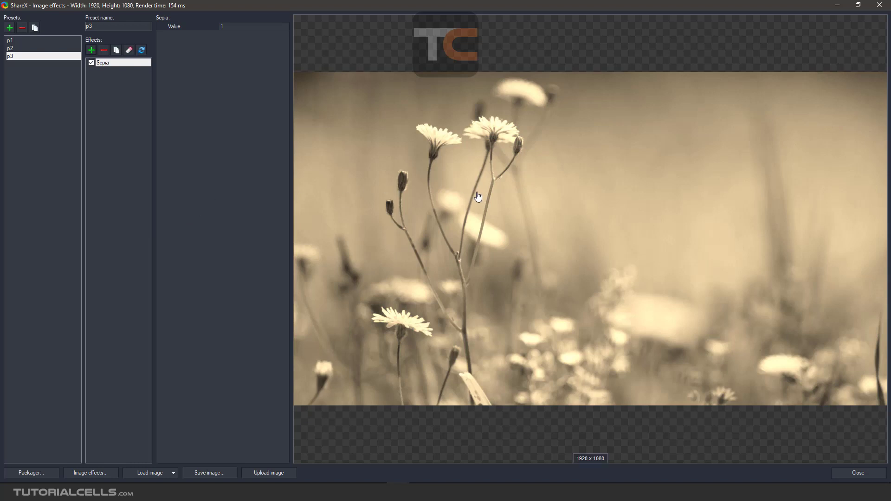
Step: Try the values 2 and 0.2 for the Sepia adjustment
{"action": "left_click", "coordinate": [249, 26]}
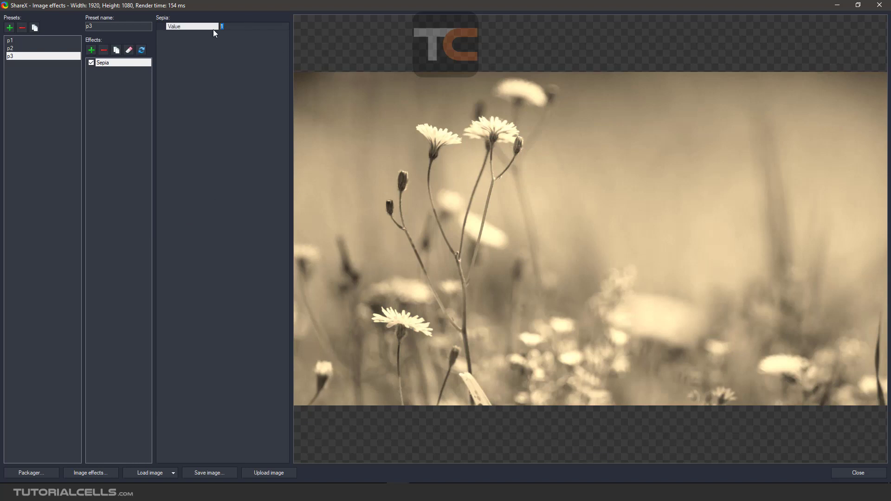
{"action": "key", "text": "Return"}
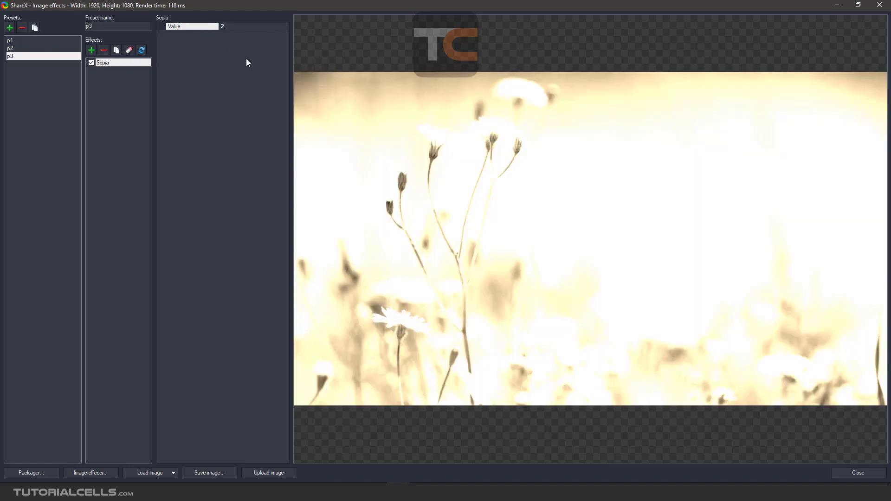
{"action": "left_click_drag", "start_coordinate": [226, 25], "coordinate": [213, 27]}
{"action": "type", "text": "0.2"}
{"action": "key", "text": "Return"}
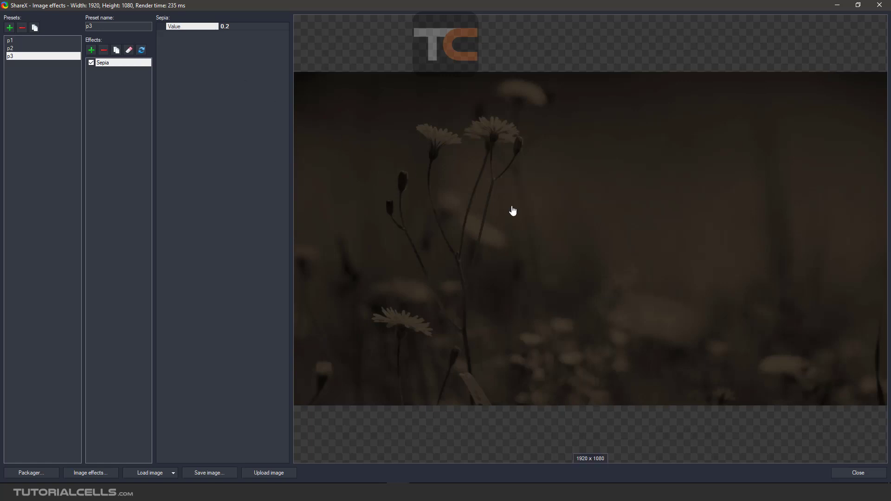
Step: Set the Sepia adjustment's value to 1
{"action": "left_click", "coordinate": [242, 24]}
{"action": "type", "text": "1"}
{"action": "key", "text": "Return"}
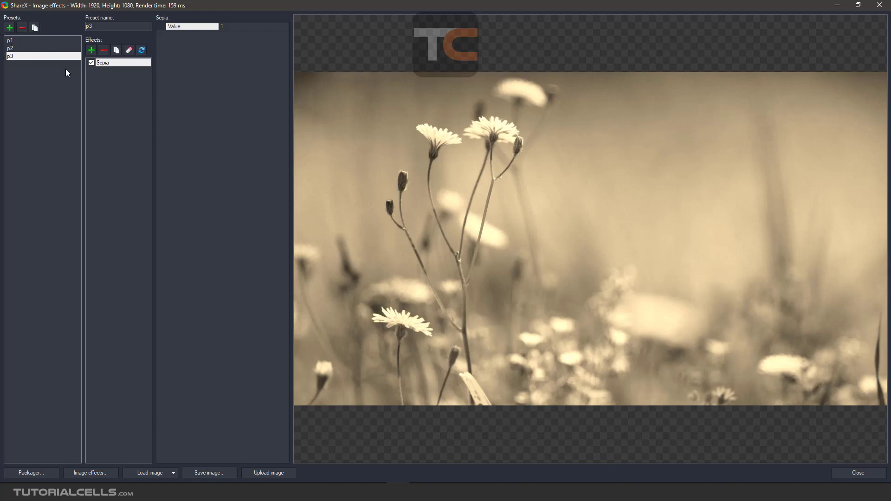
Step: Close the image effects editor and open the list of effect presets applied as an after capture task
{"action": "left_click", "coordinate": [880, 5]}
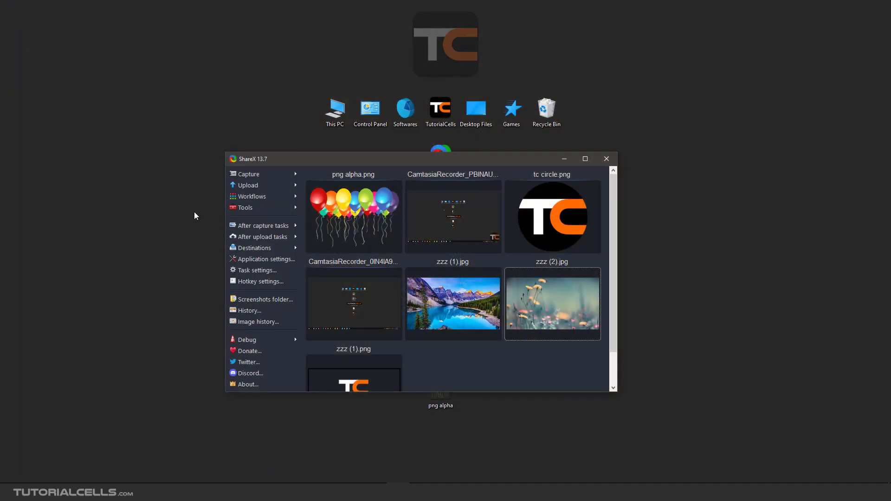
{"action": "left_click", "coordinate": [248, 227]}
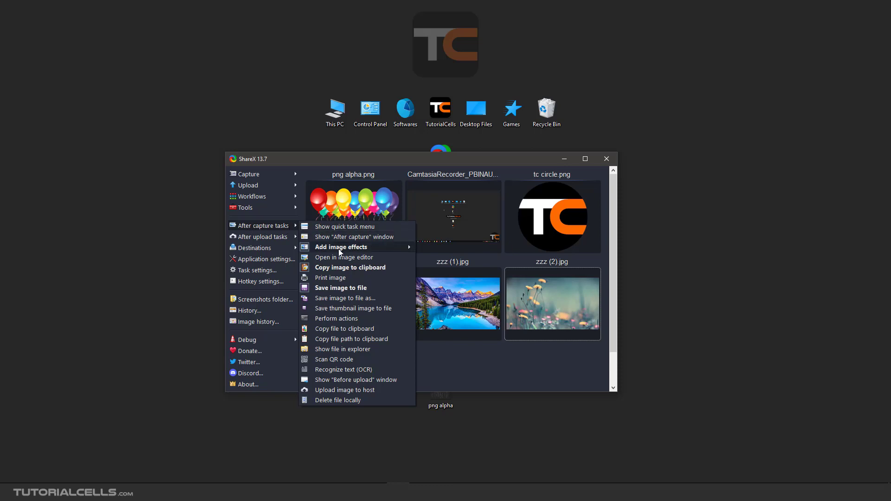
{"action": "mouse_move", "coordinate": [353, 248]}
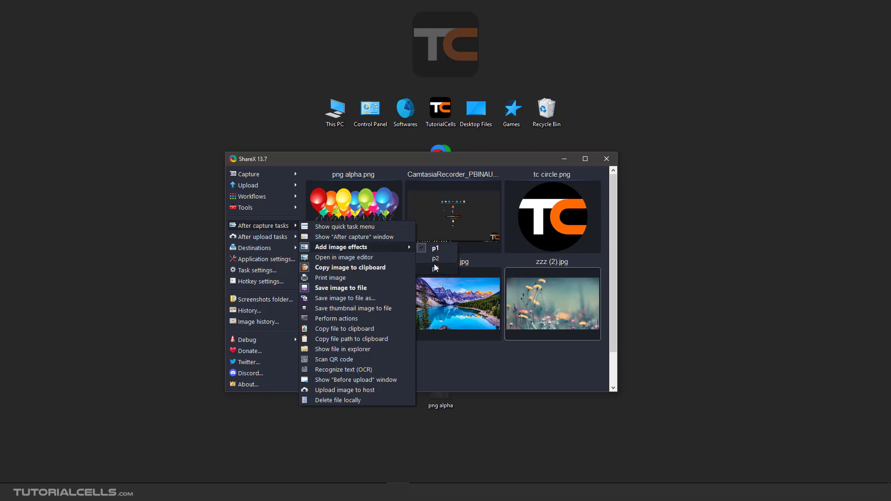